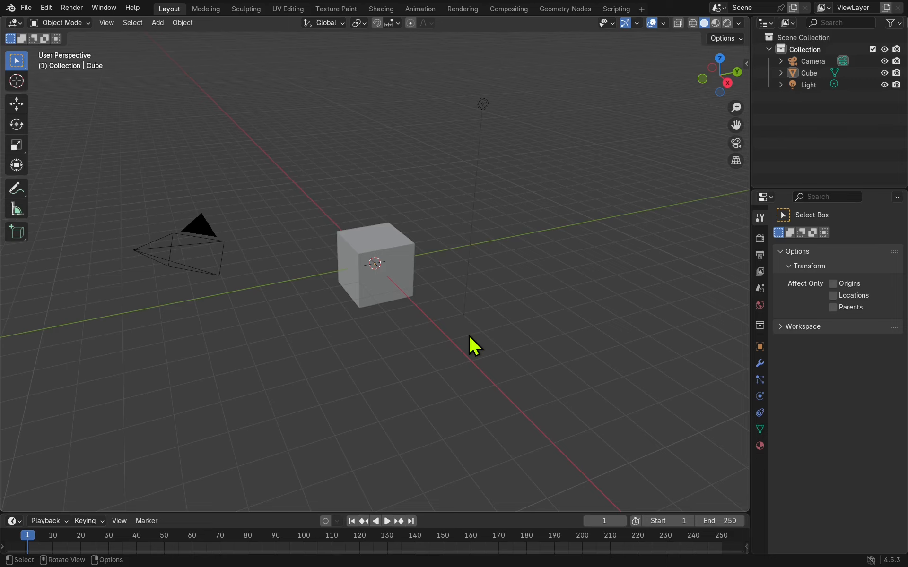
Set the scene's length unit to Millimeters in the metric unit settings
click(773, 198)
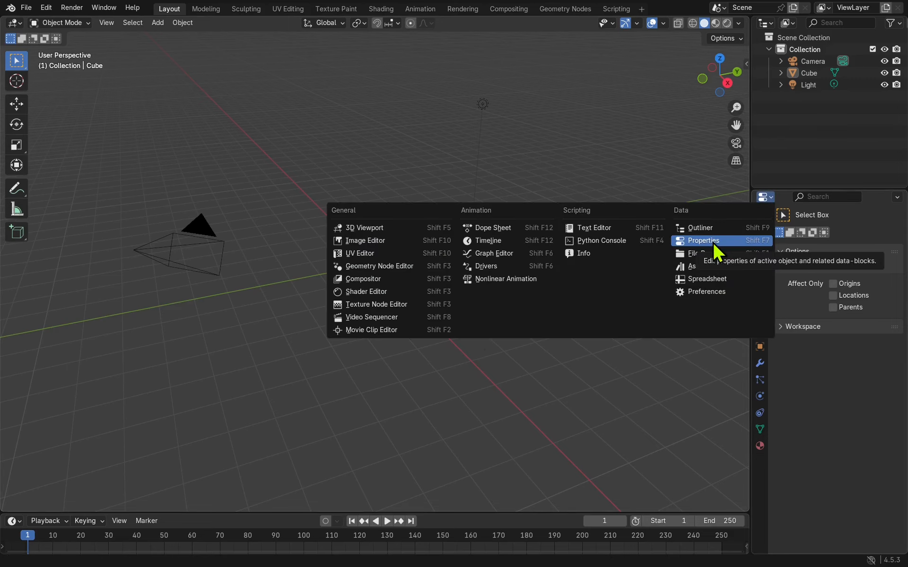
click(694, 364)
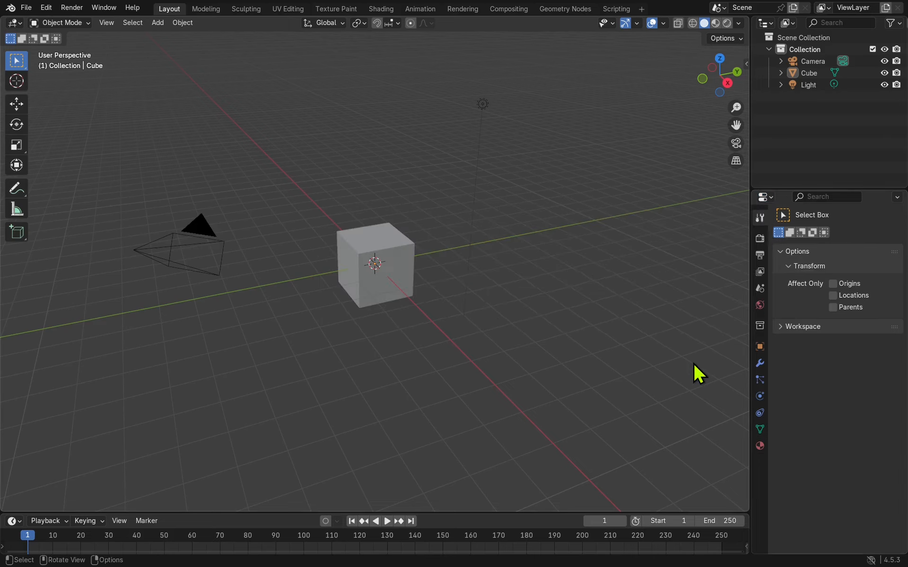
click(760, 289)
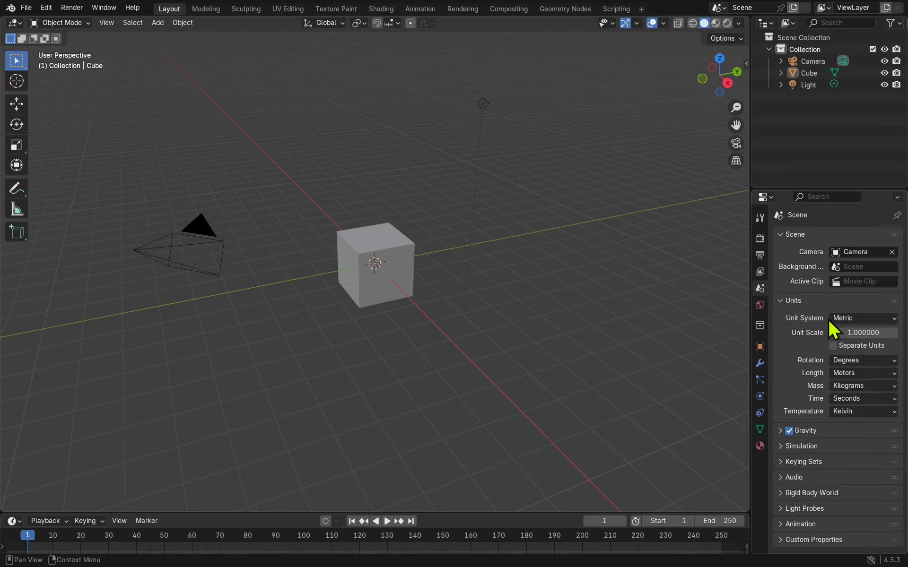
click(783, 300)
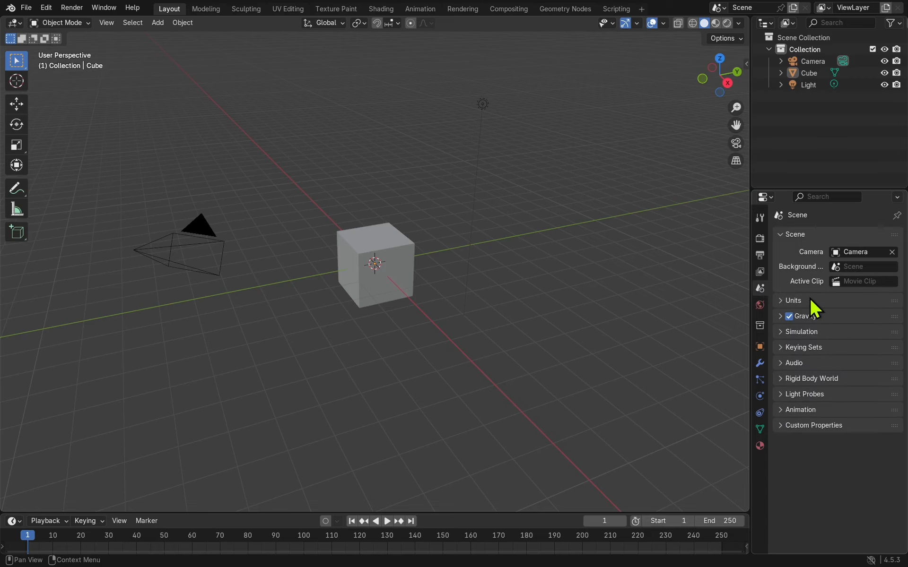
click(780, 300)
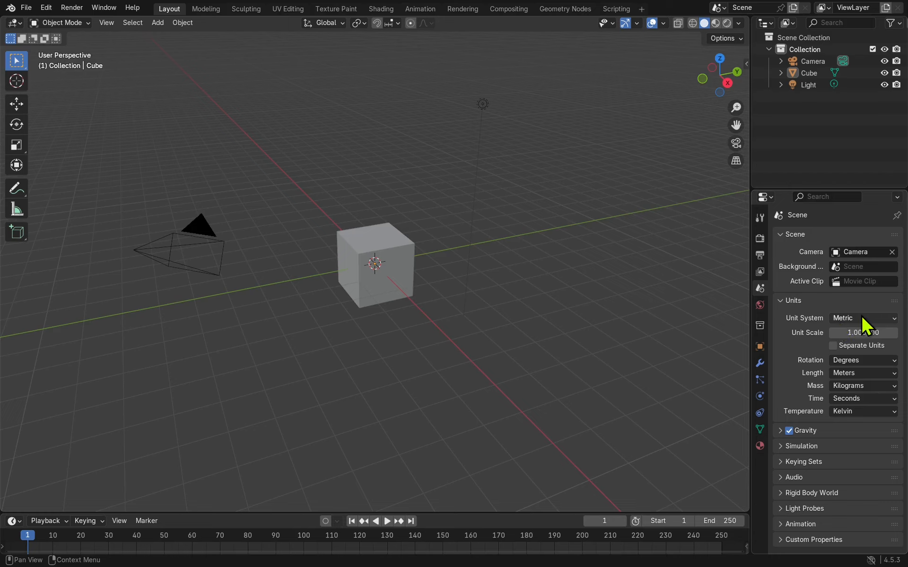
click(847, 373)
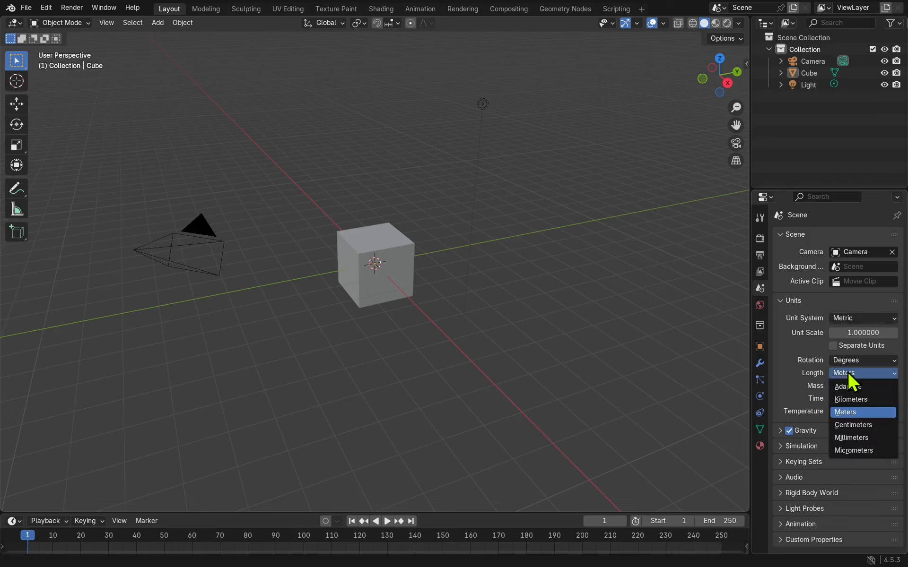
click(857, 436)
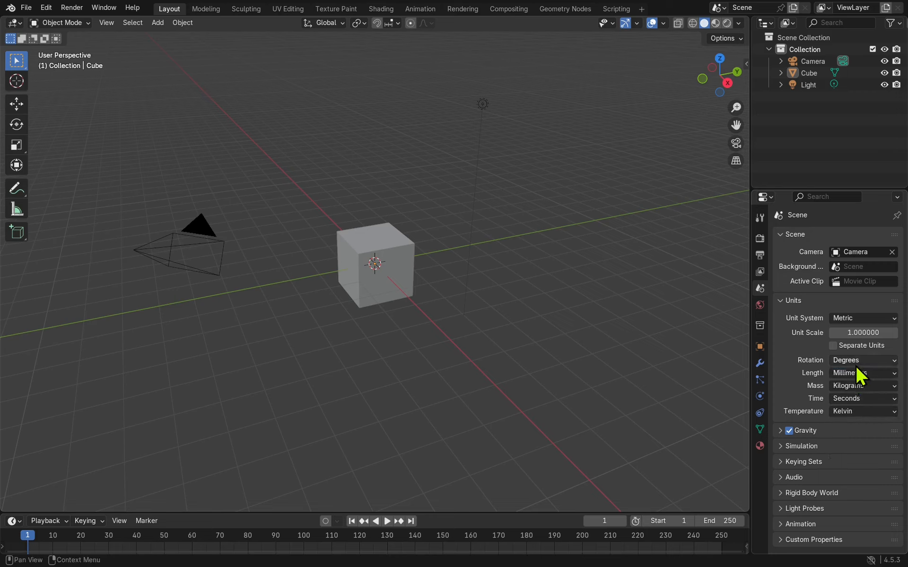
Set the scene's unit scale to 0.001
click(849, 333)
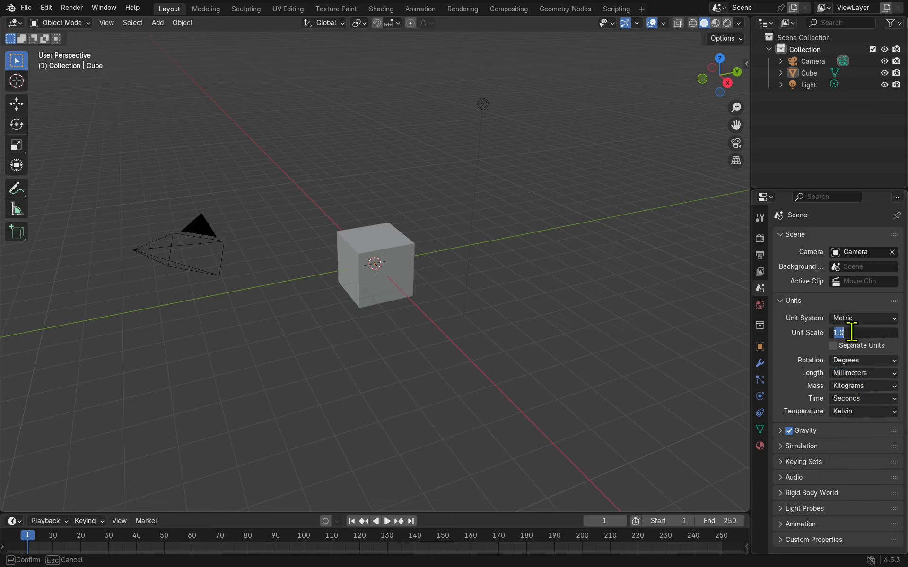
key(BackSpace)
text(0.001)
key(Return)
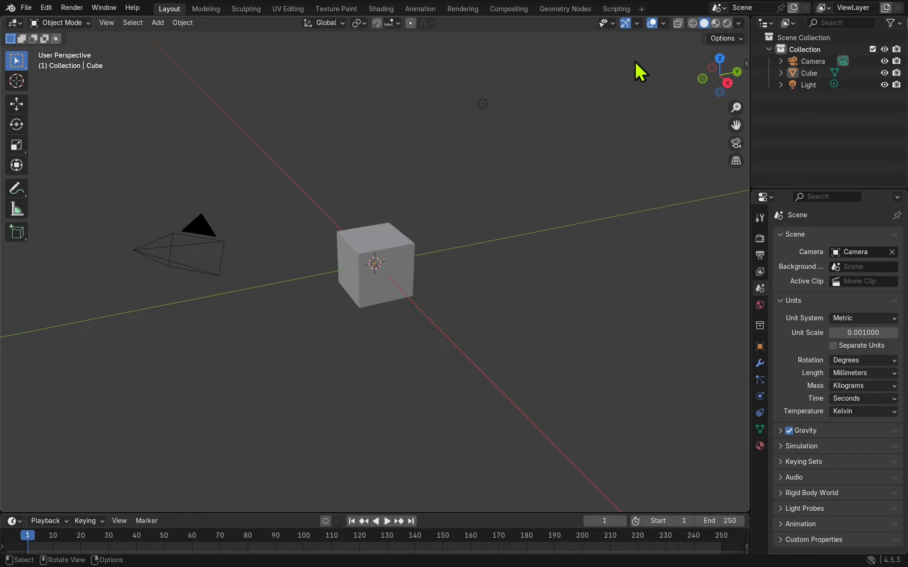
Set the viewport overlay's grid scale to 0.001
click(663, 24)
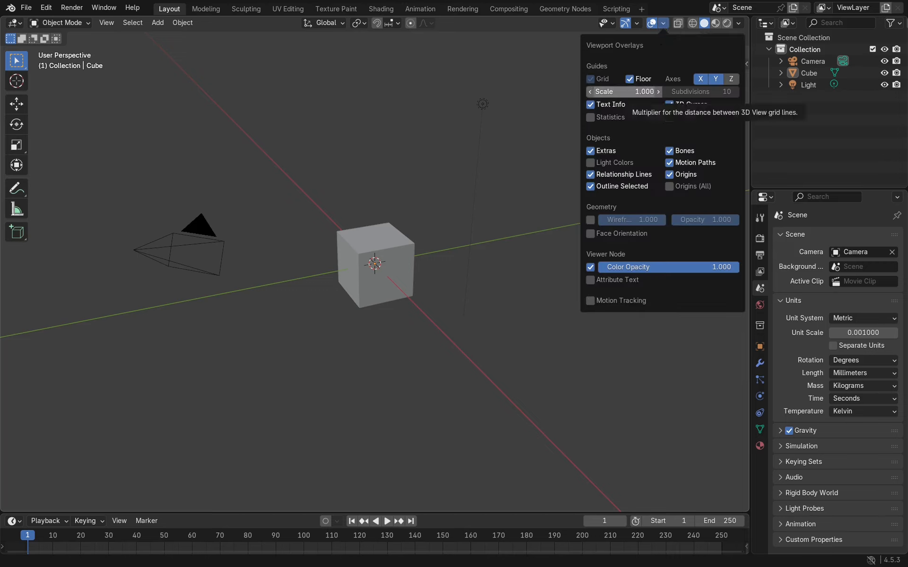
click(642, 92)
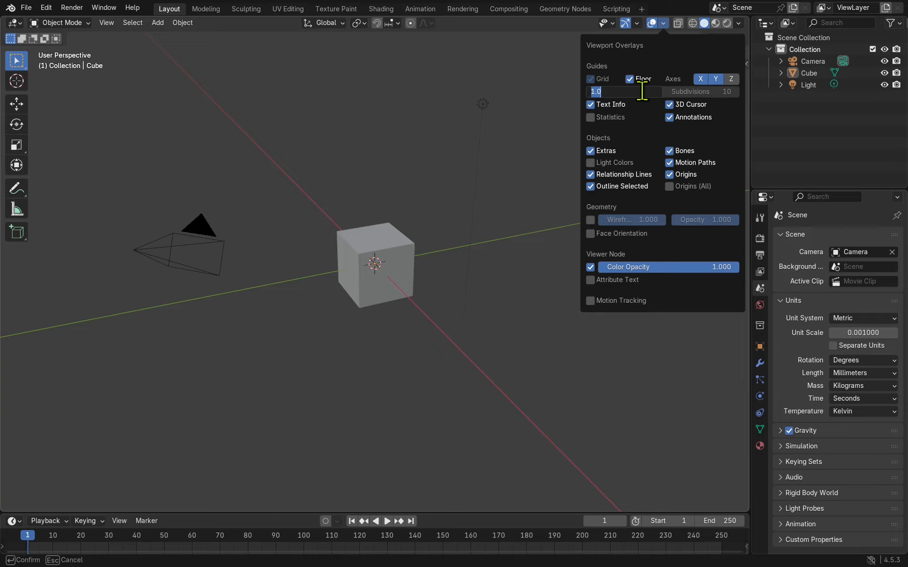
key(BackSpace)
text(0.001)
key(Return)
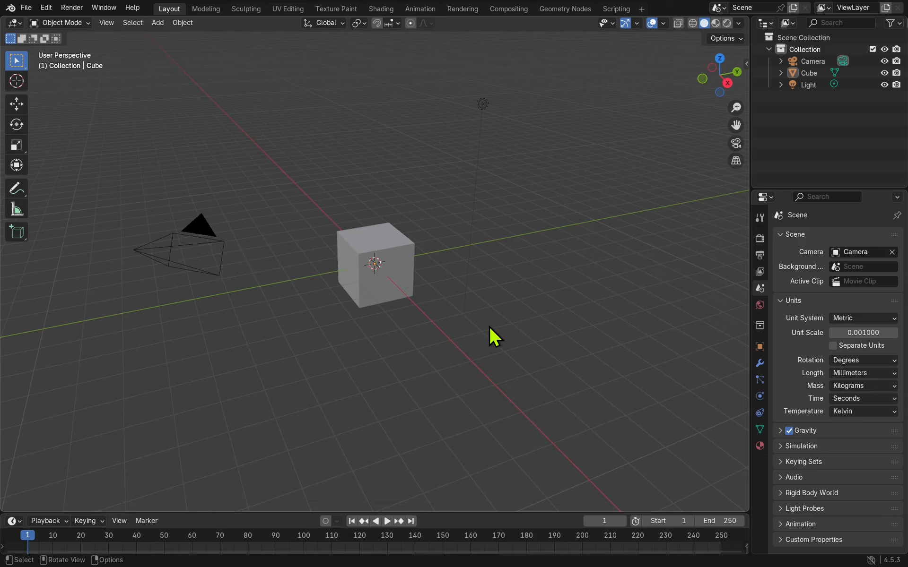
Import the STL model Seahorse.stl from the _example folder in Downloads and delete the default cube
click(26, 8)
mouse_move(57, 244)
click(26, 7)
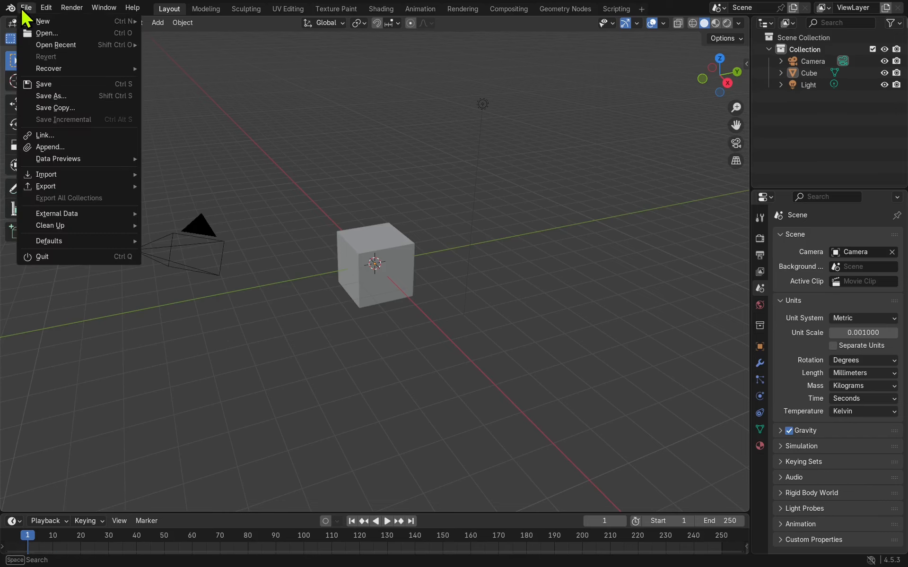
mouse_move(77, 174)
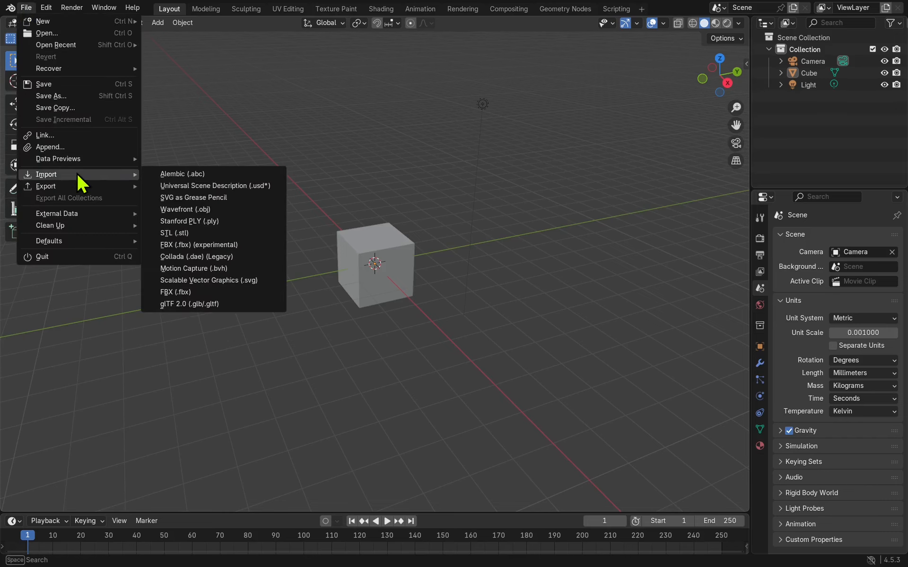
click(190, 232)
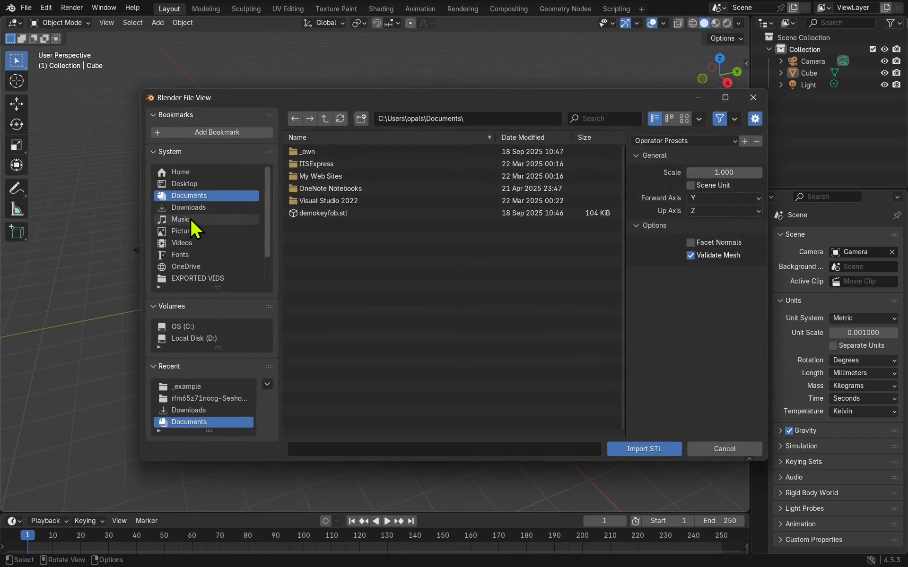
click(211, 207)
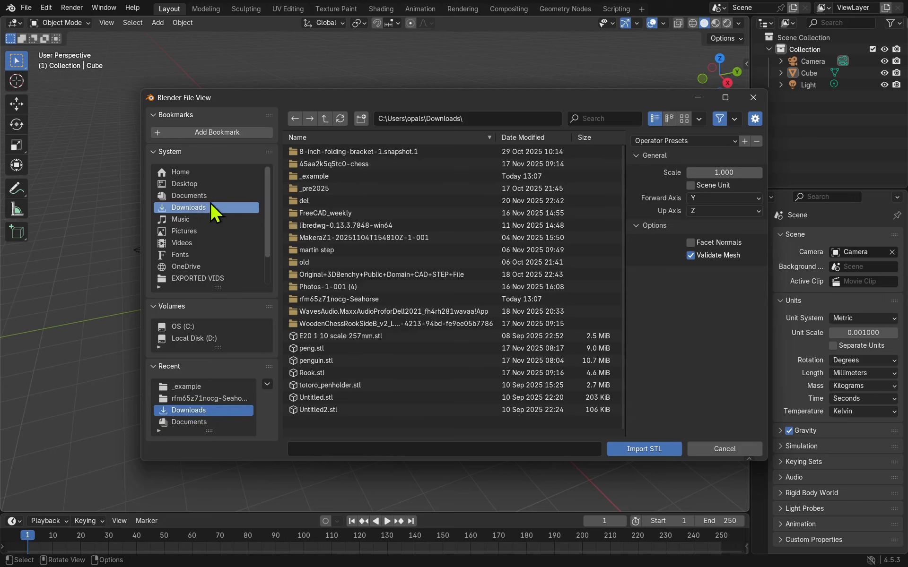
double_click(312, 178)
click(314, 152)
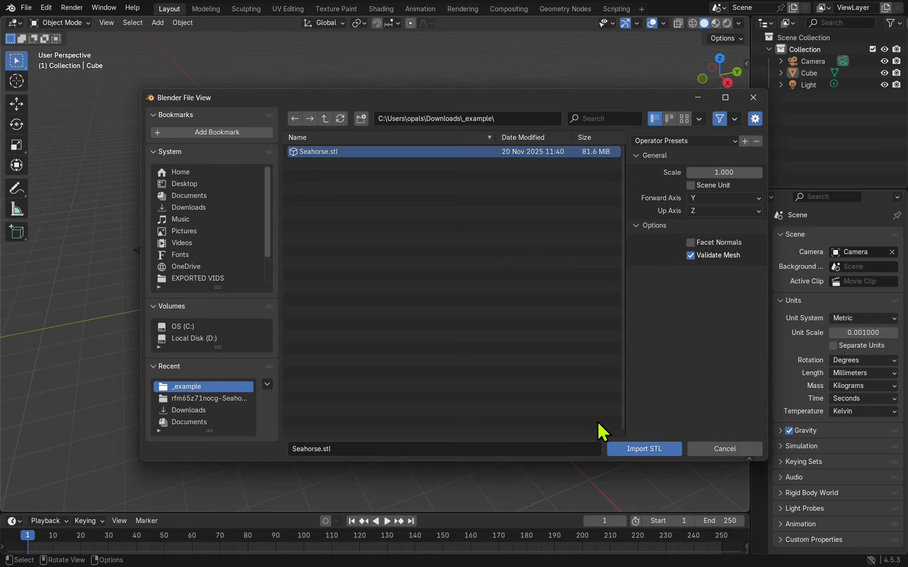
click(628, 449)
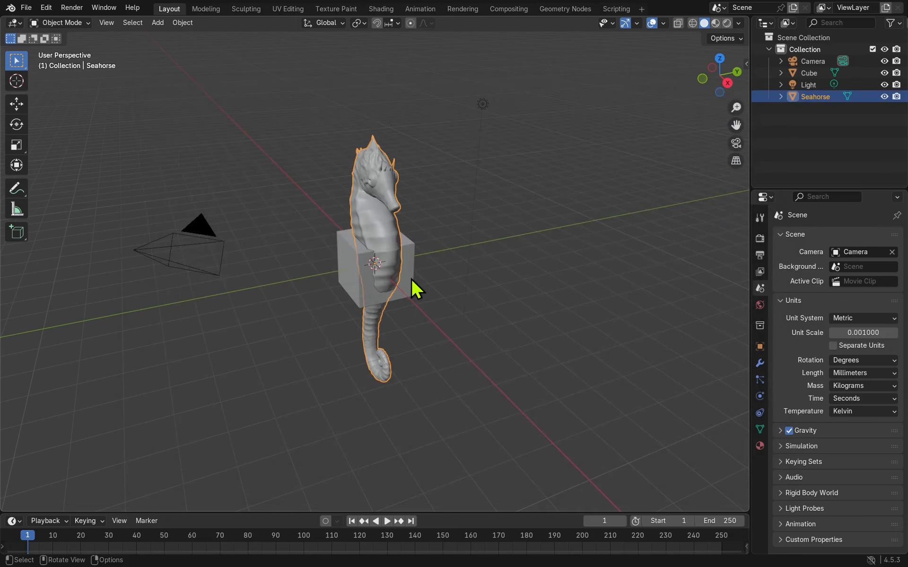
click(410, 277)
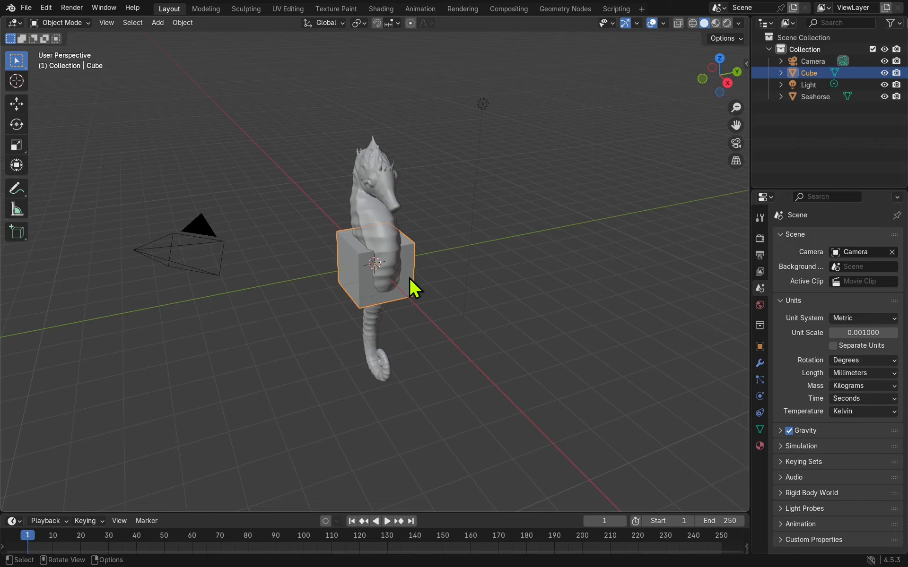
key(Delete)
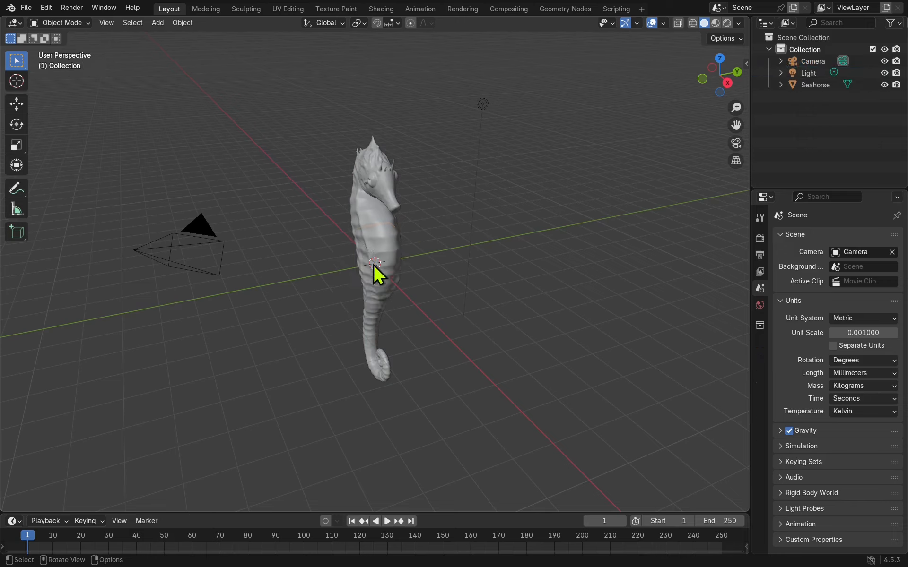
Set the seahorse's X dimension to 20 mm
click(376, 246)
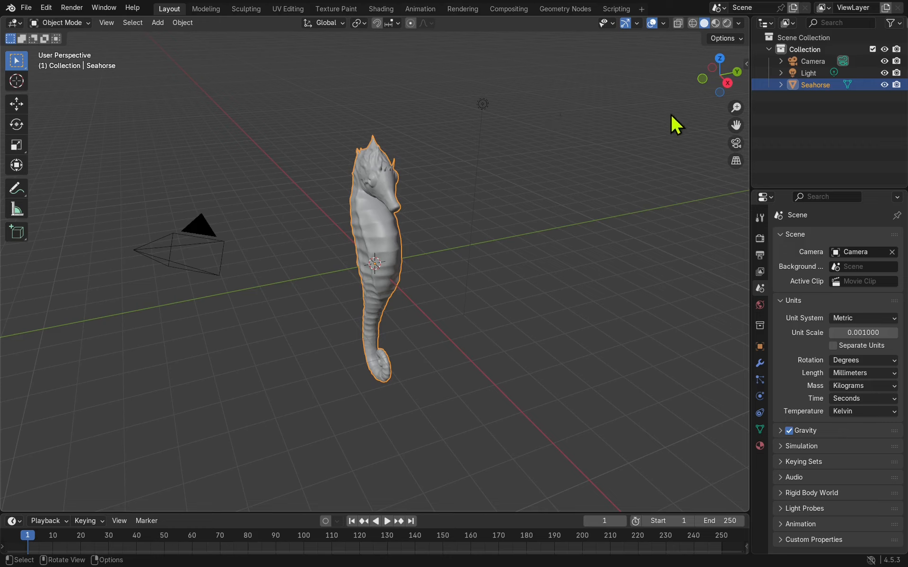
key(n)
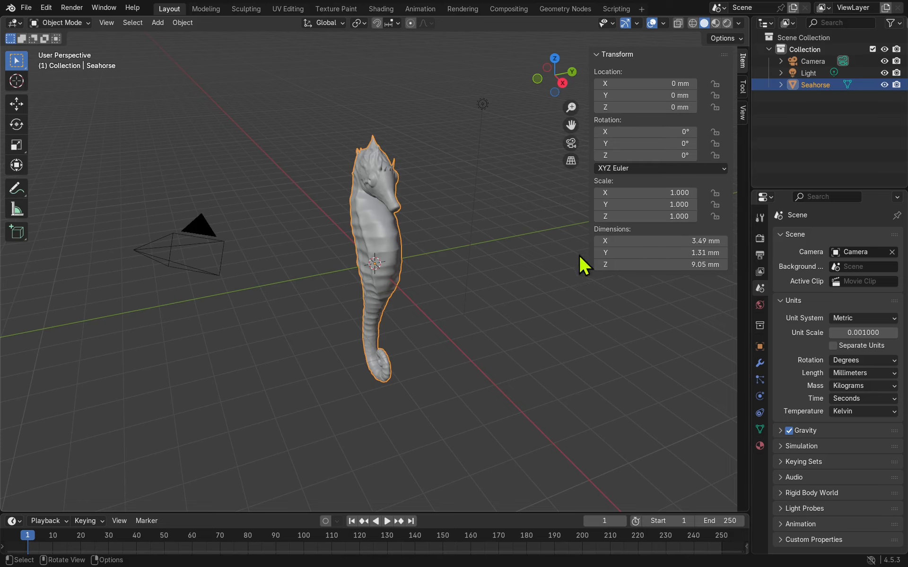
click(695, 241)
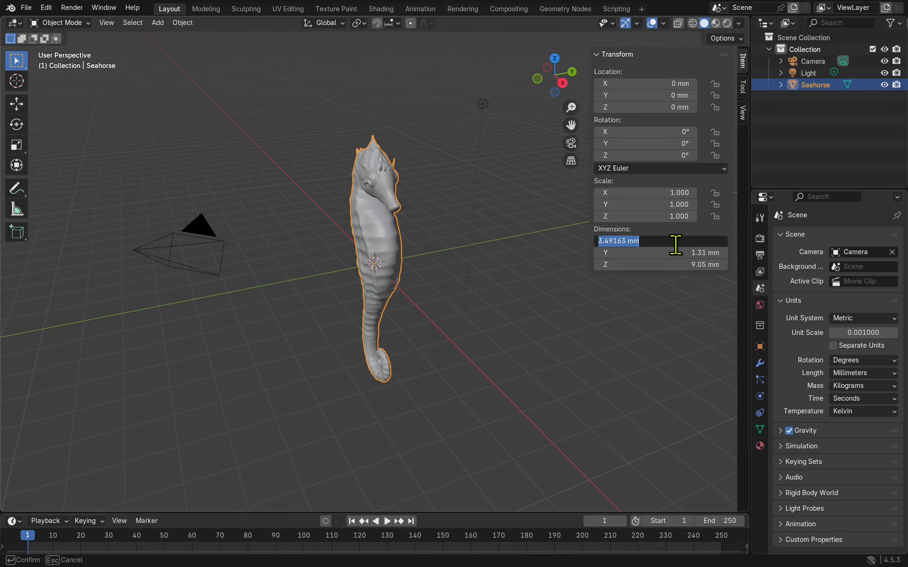
text(20)
key(Return)
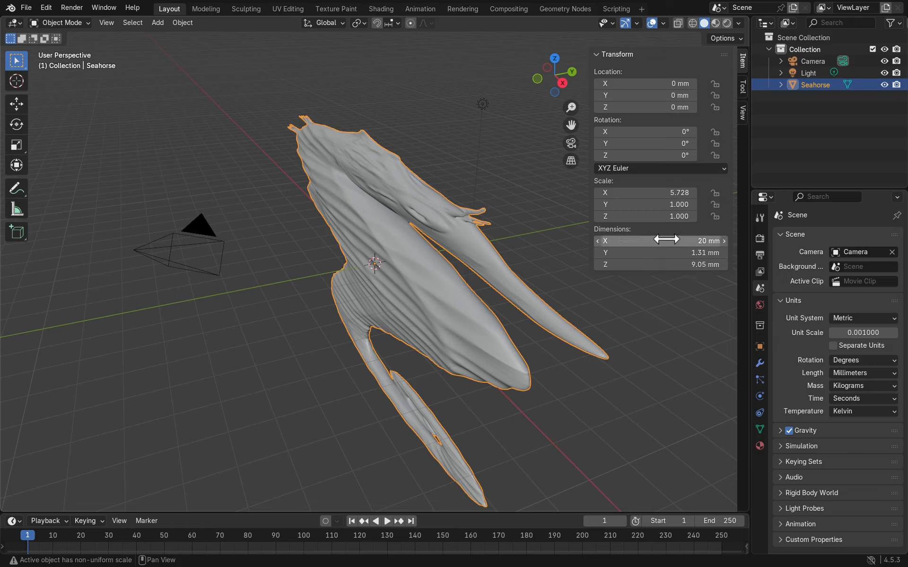
Copy the seahorse's X scale factor, 5.72798, to its Y and Z scale so the model is scaled uniformly
click(676, 194)
key(ctrl+c)
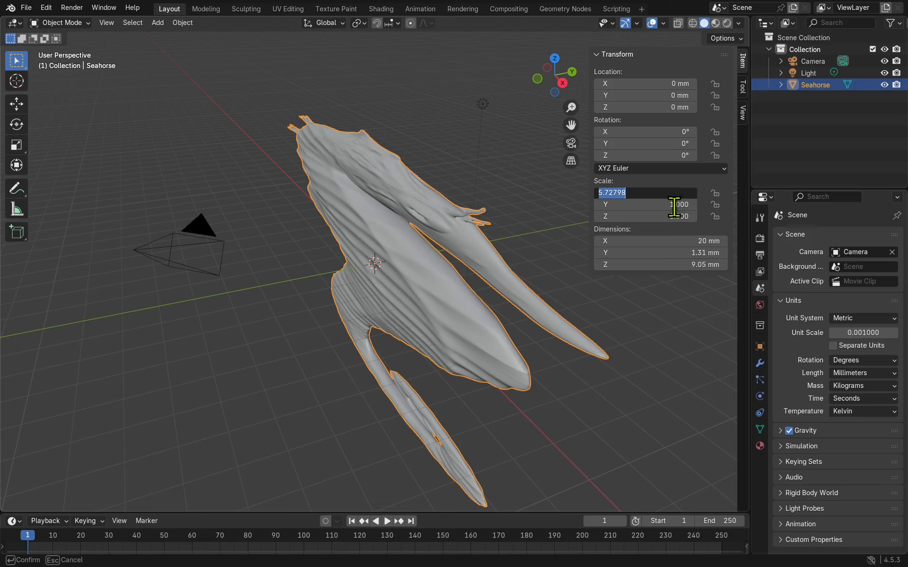
click(674, 204)
click(674, 206)
key(ctrl+v)
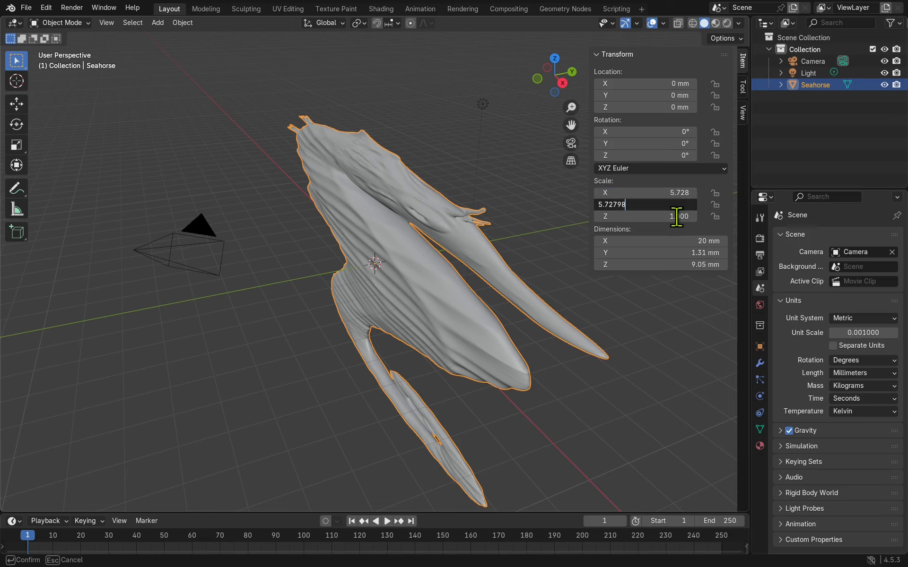
click(675, 211)
click(676, 216)
key(ctrl+v)
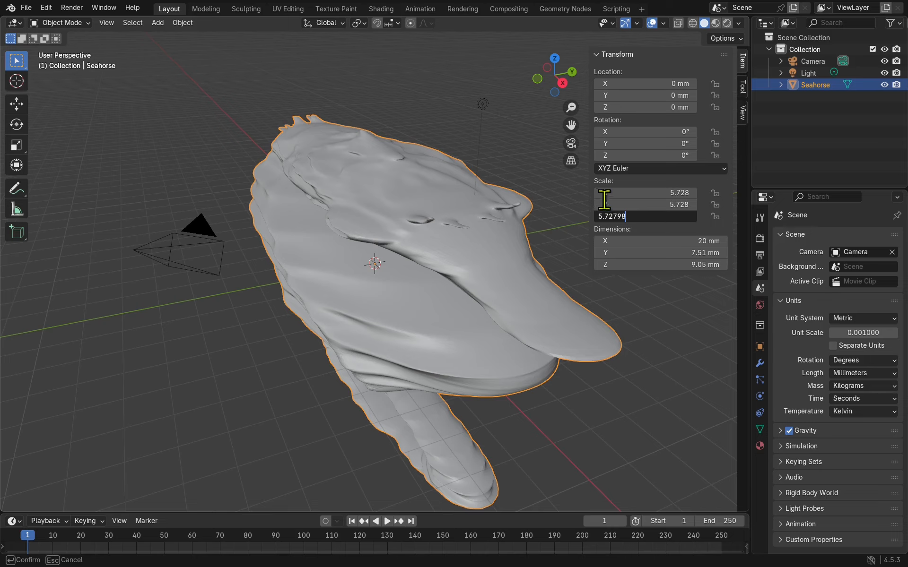
click(546, 181)
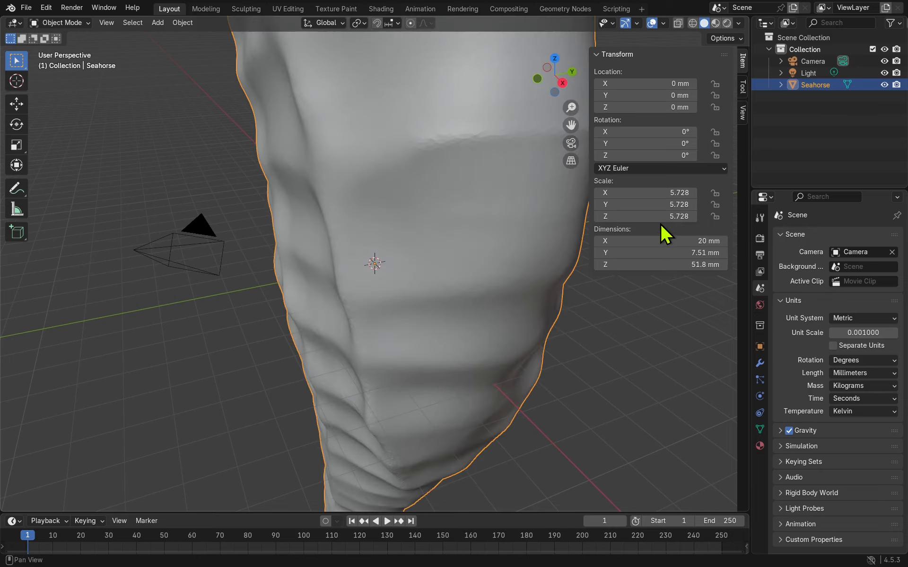
Apply the scale transform to the seahorse
middle_drag(583, 290, 443, 172)
scroll(442, 170, down, 7)
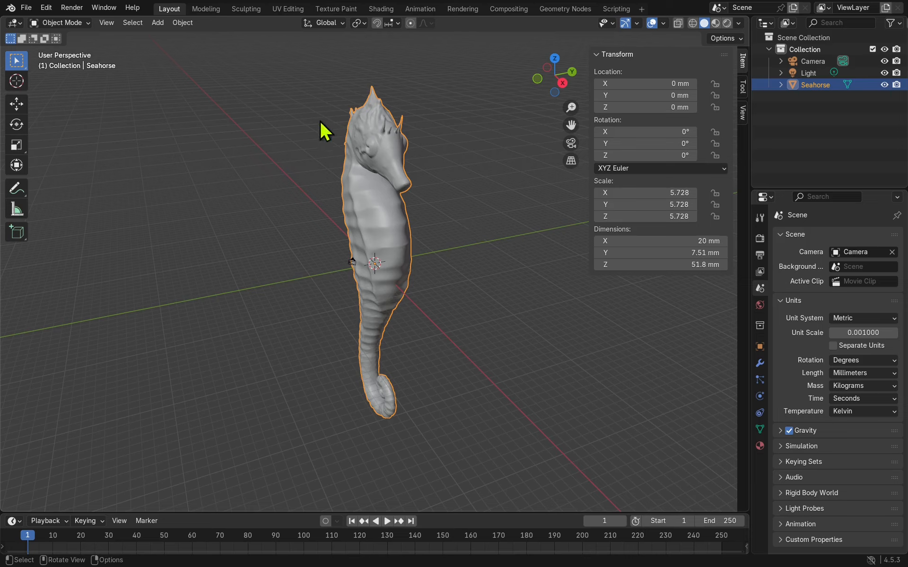
click(183, 23)
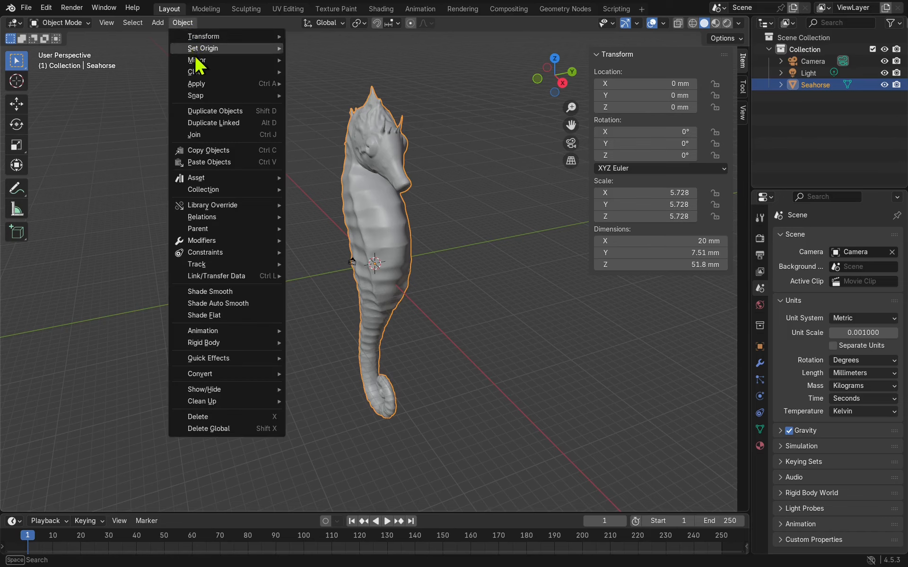
mouse_move(201, 83)
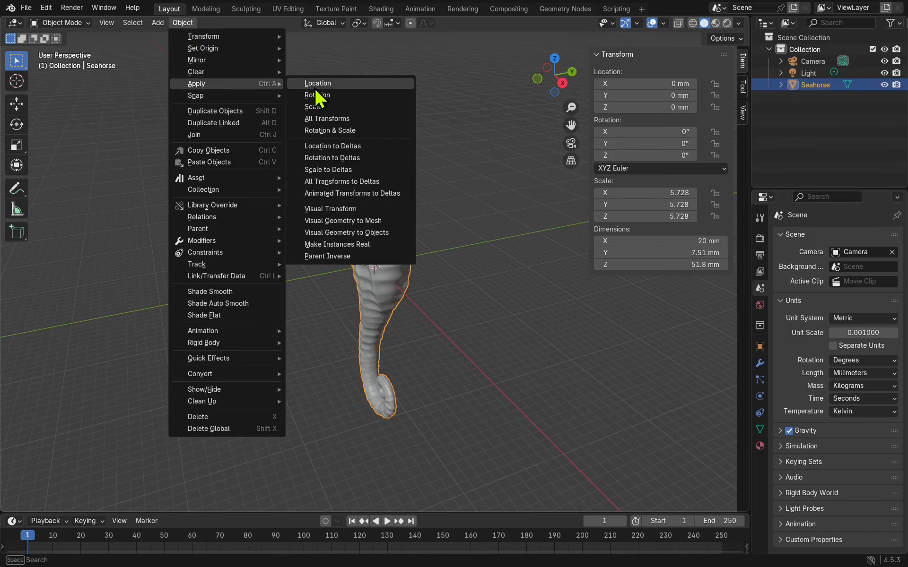
click(330, 107)
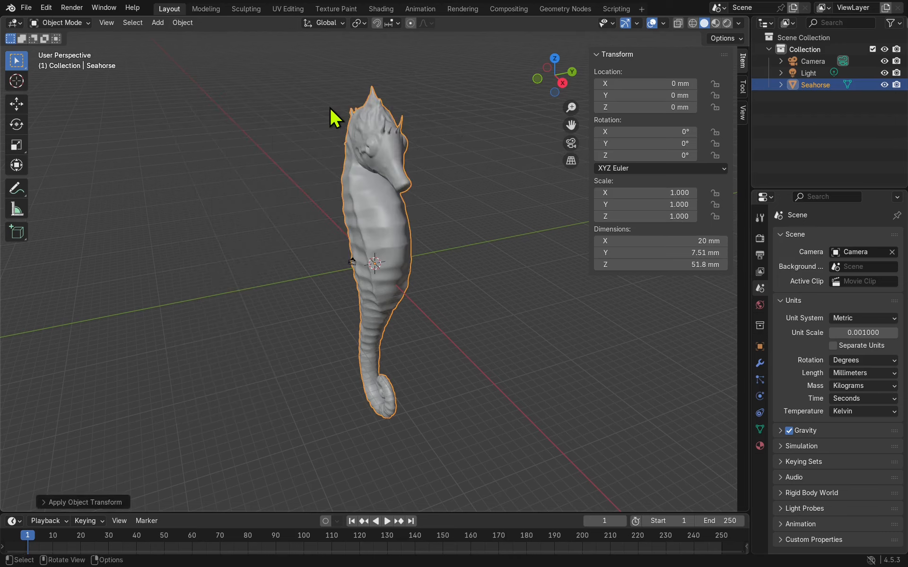